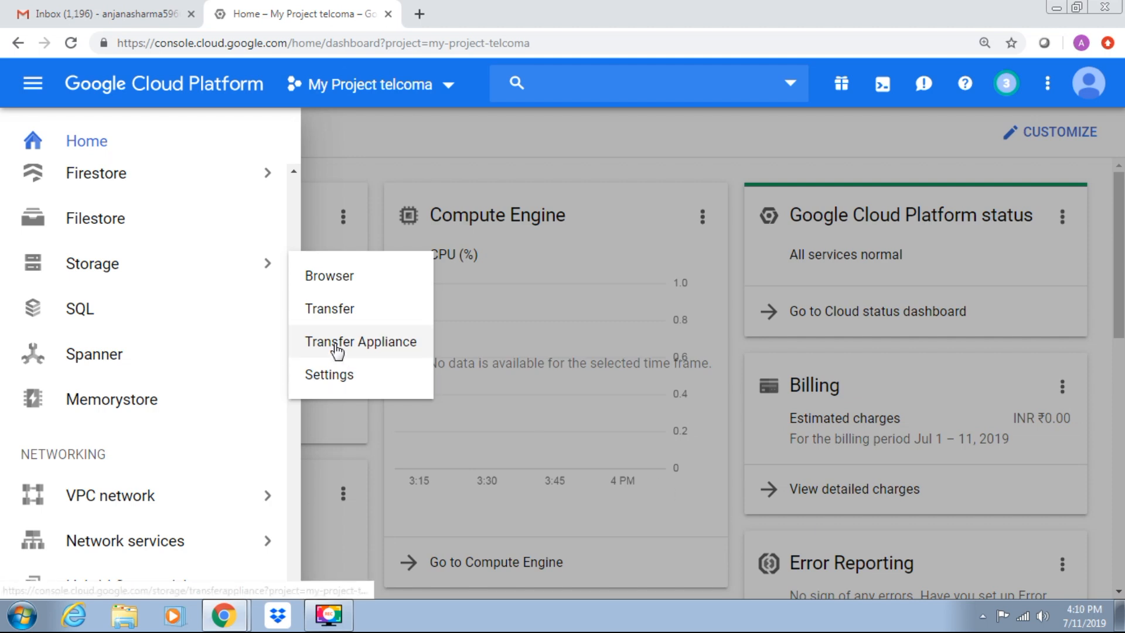
- Pin the Storage product in the navigation menu and open its bucket browser
click(228, 260)
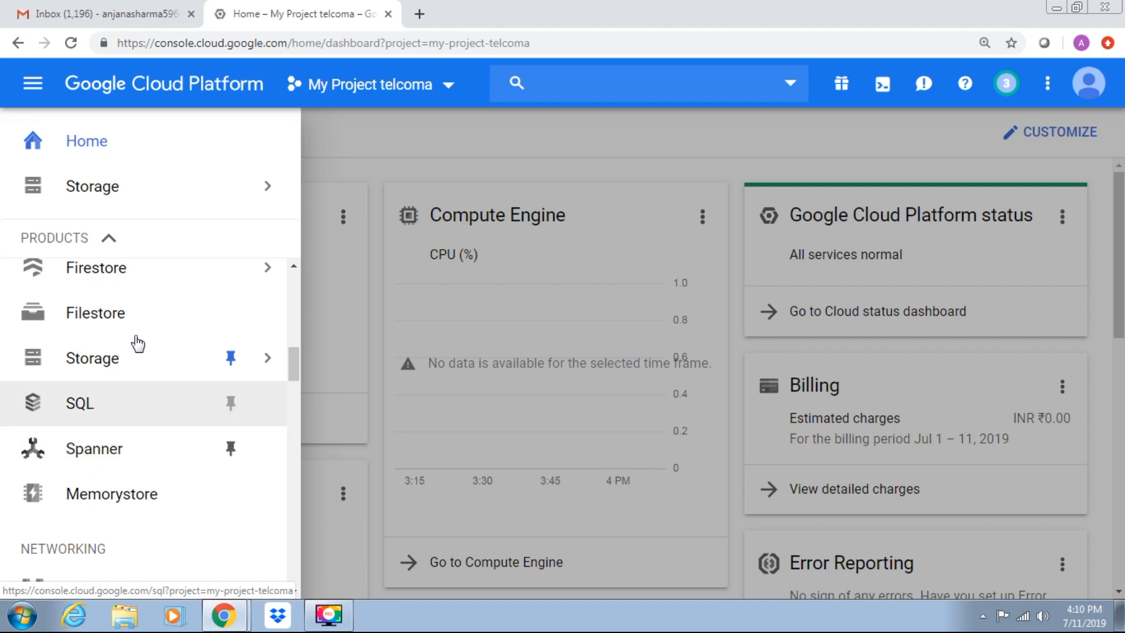
mouse_move(136, 346)
click(134, 366)
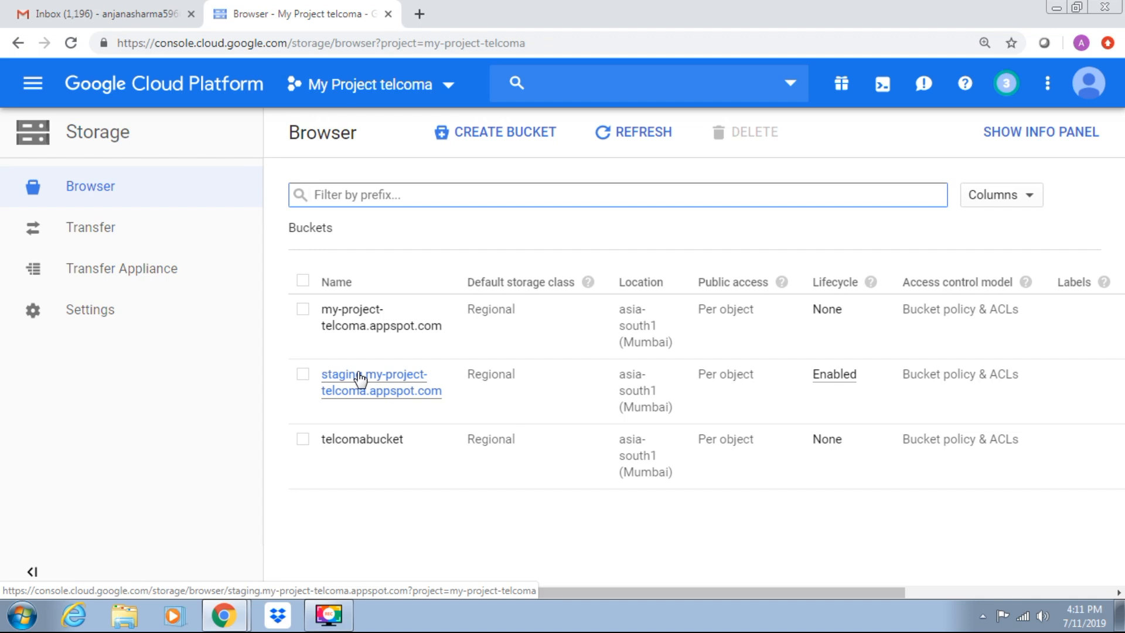
- Open the SQL product and start creating a Cloud SQL instance with the MySQL database engine
click(30, 97)
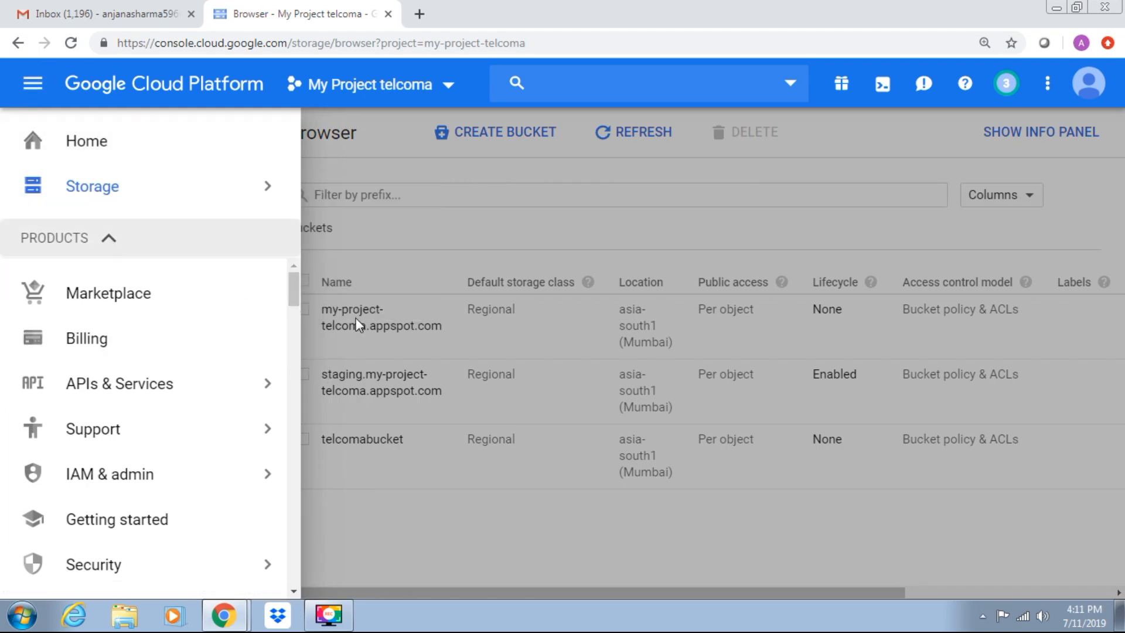
scroll(296, 320, down, 5)
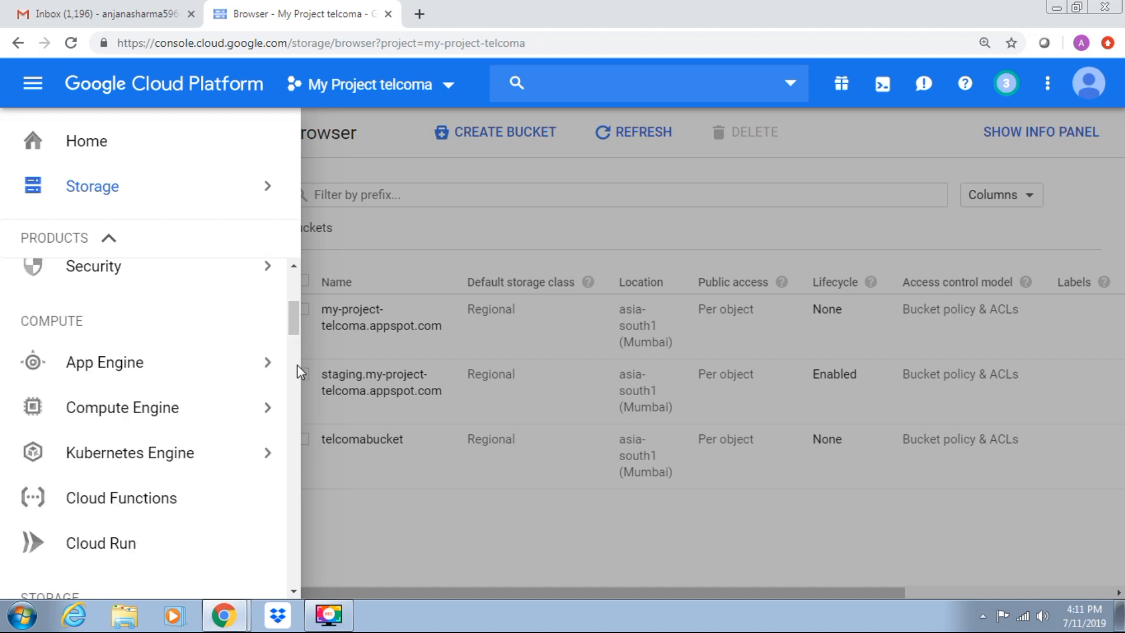
scroll(297, 366, down, 5)
scroll(295, 398, down, 5)
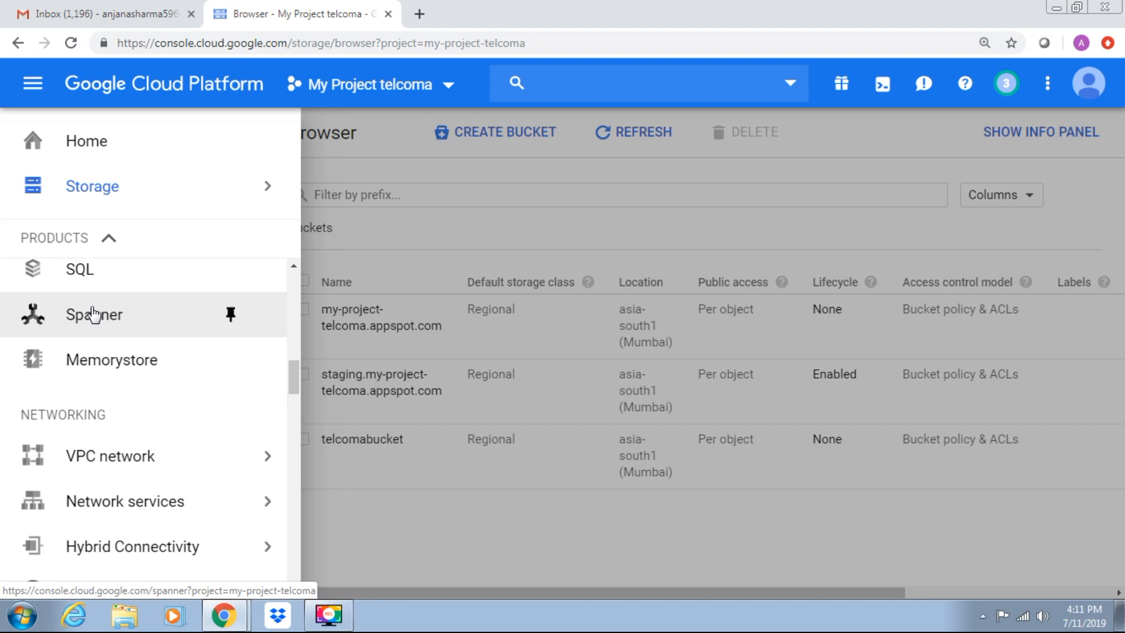
click(82, 271)
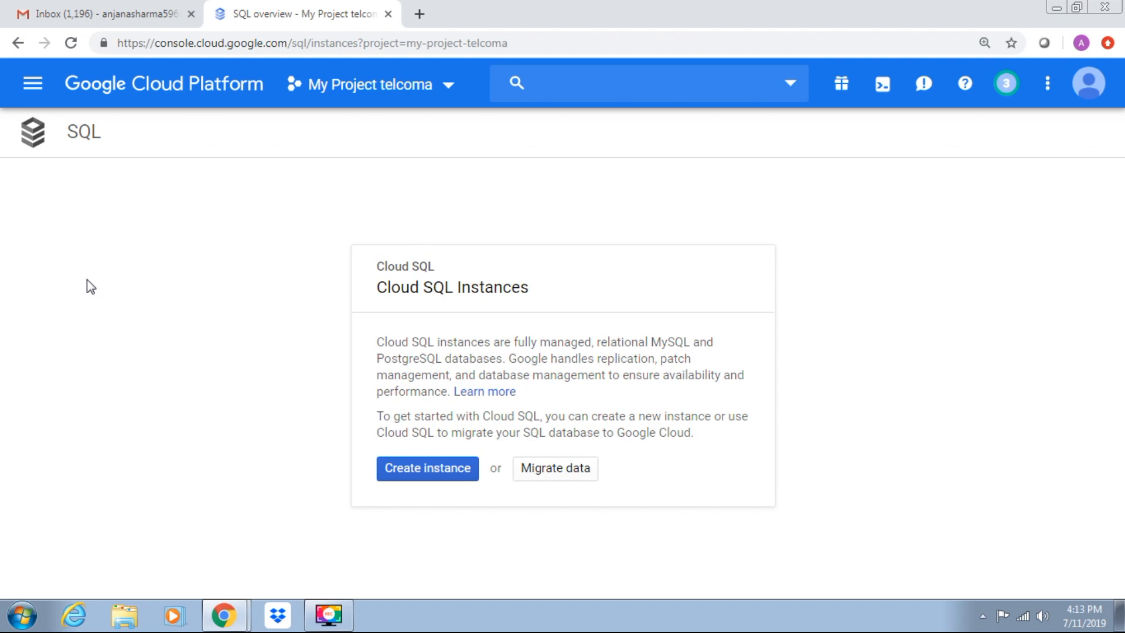
click(417, 472)
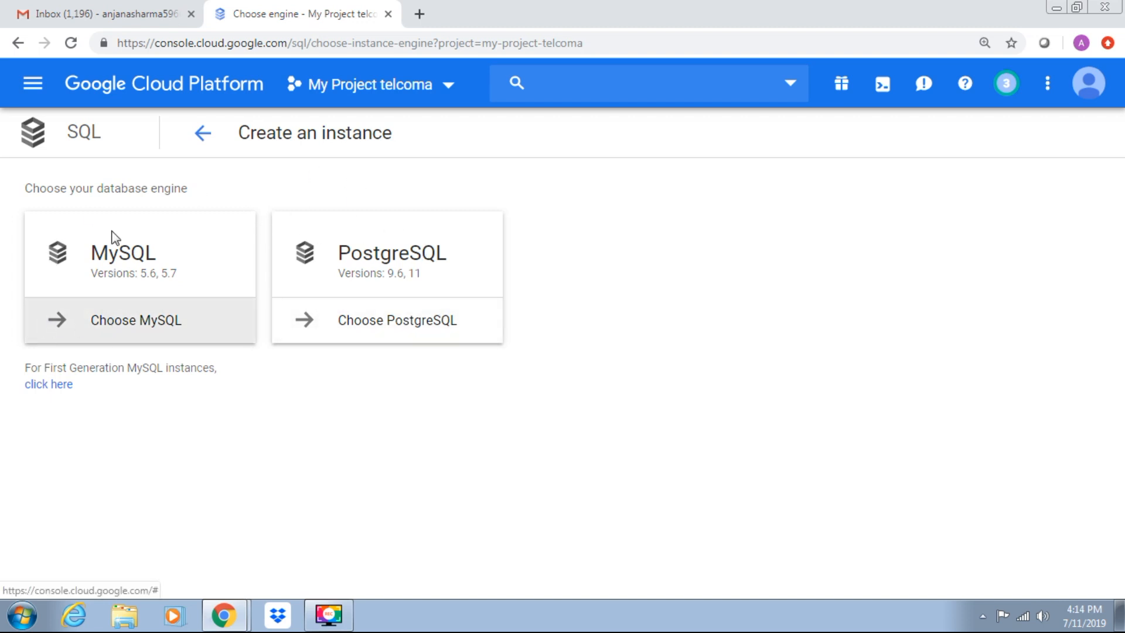
click(115, 322)
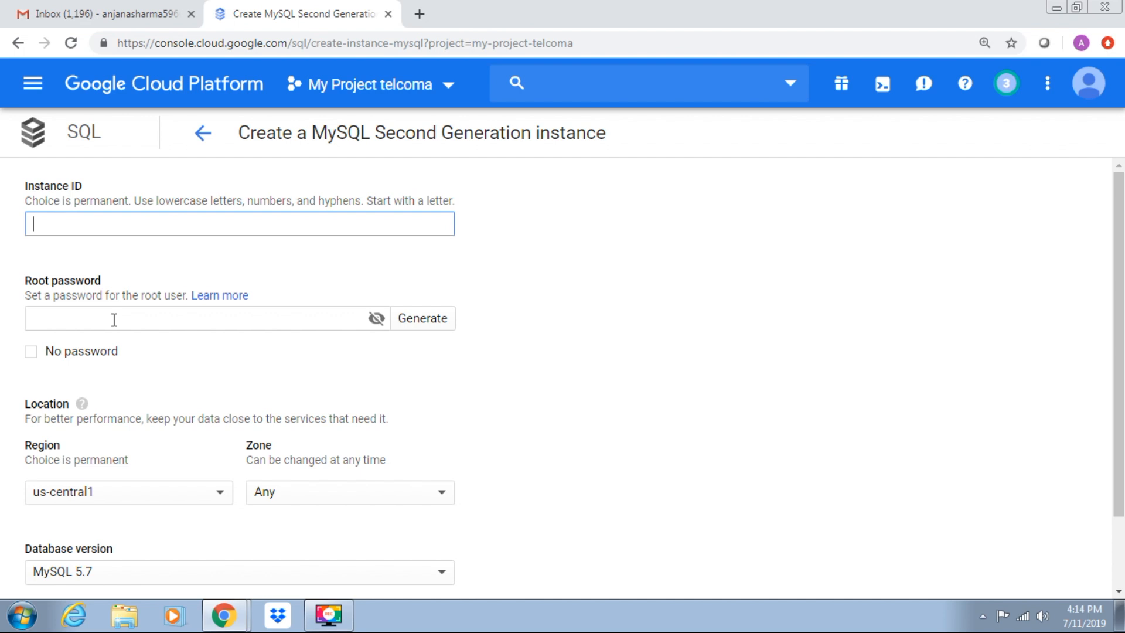
- Set the instance ID to instance-1 and choose No password for the root user
text(instance-1)
click(56, 324)
click(31, 351)
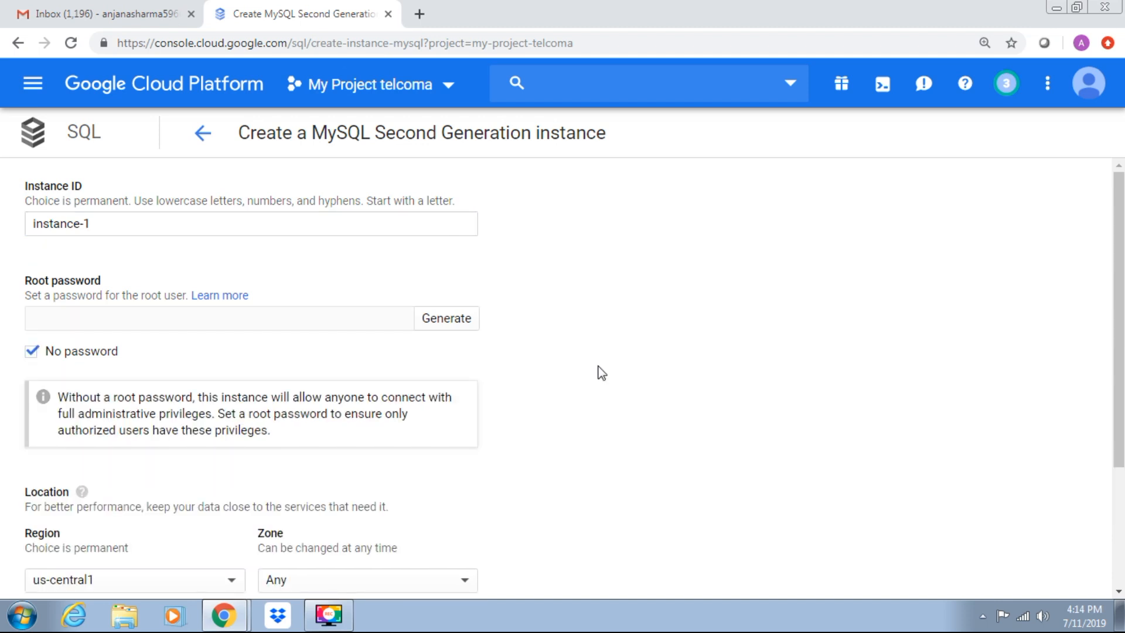
- Select MySQL 5.7 as the instance's database version
scroll(602, 372, down, 2)
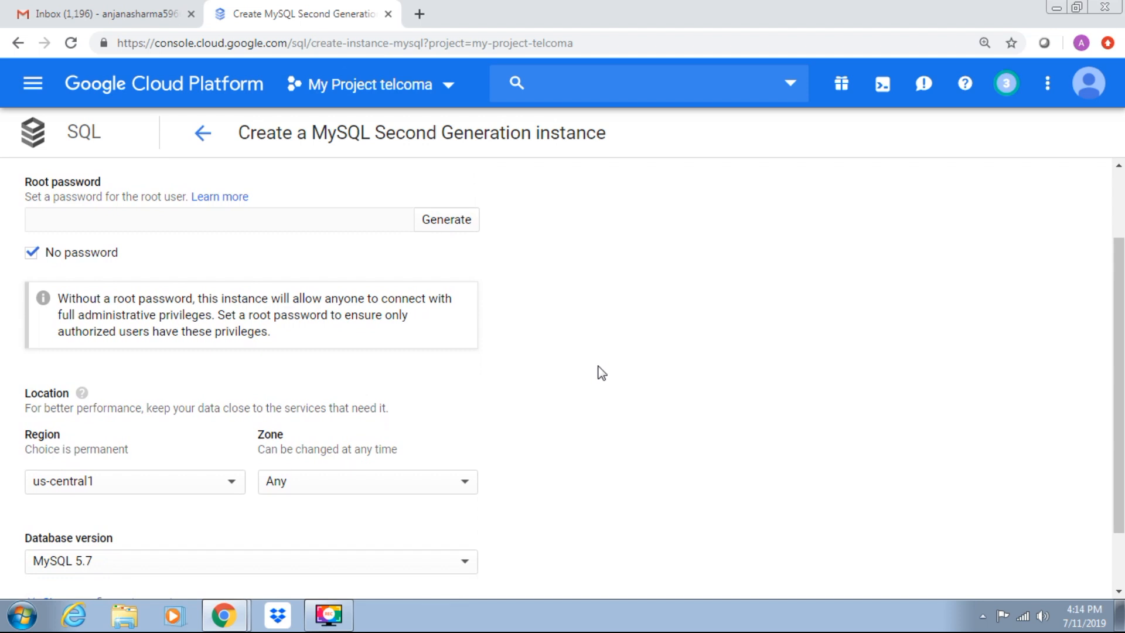
scroll(601, 373, down, 2)
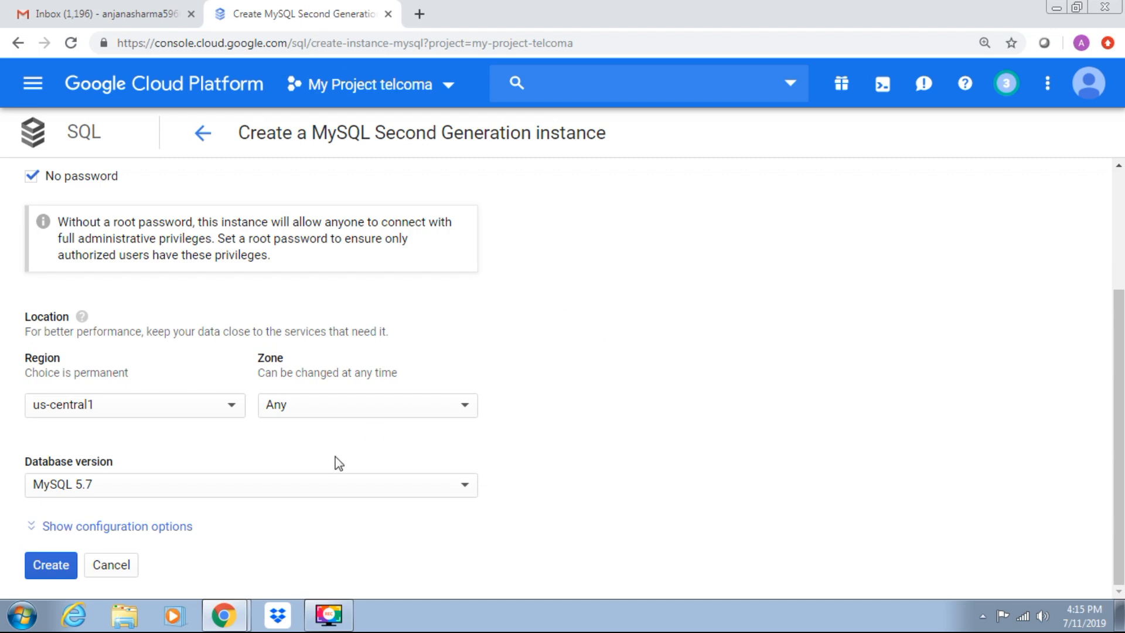
click(263, 491)
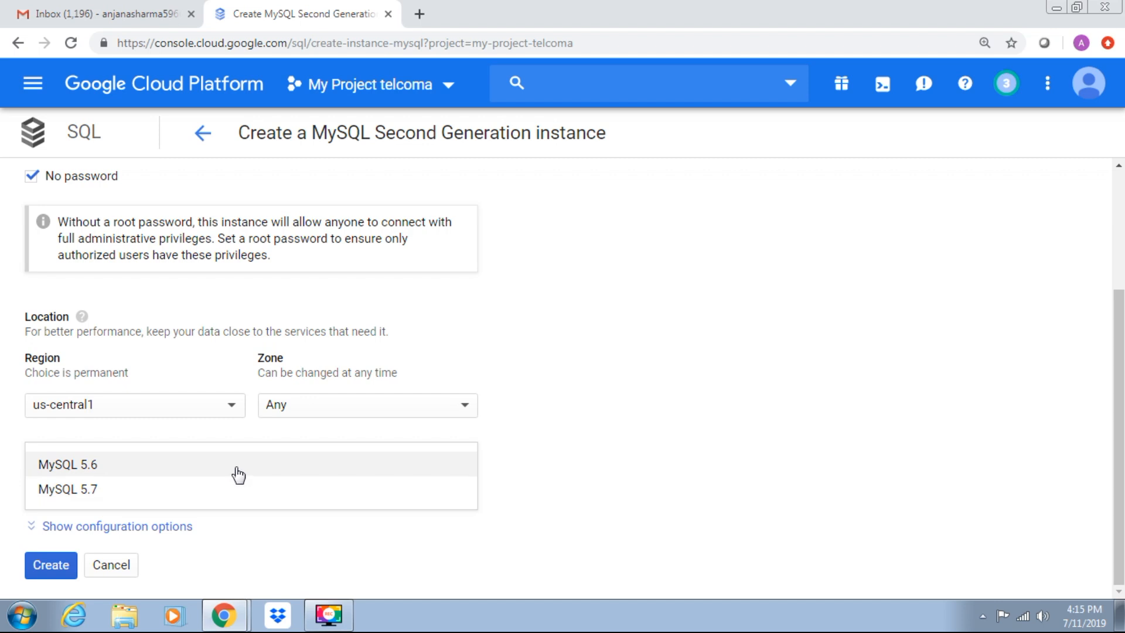
click(232, 493)
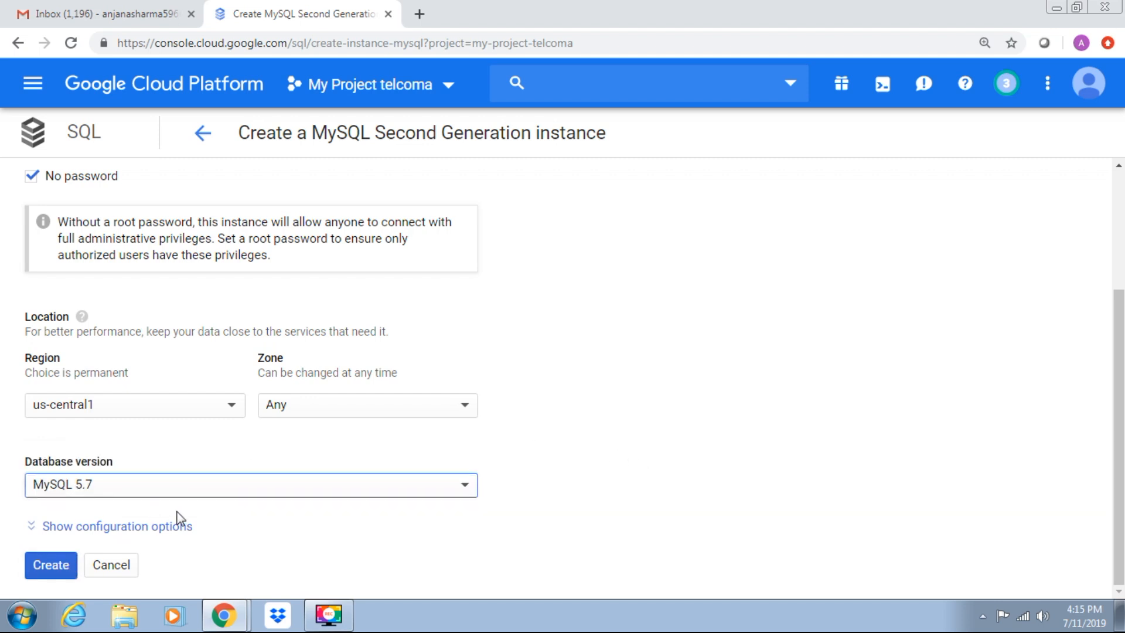
- Examine the instance's configuration options, from connectivity and machine type to maintenance schedule and labels, and hide them again
click(151, 535)
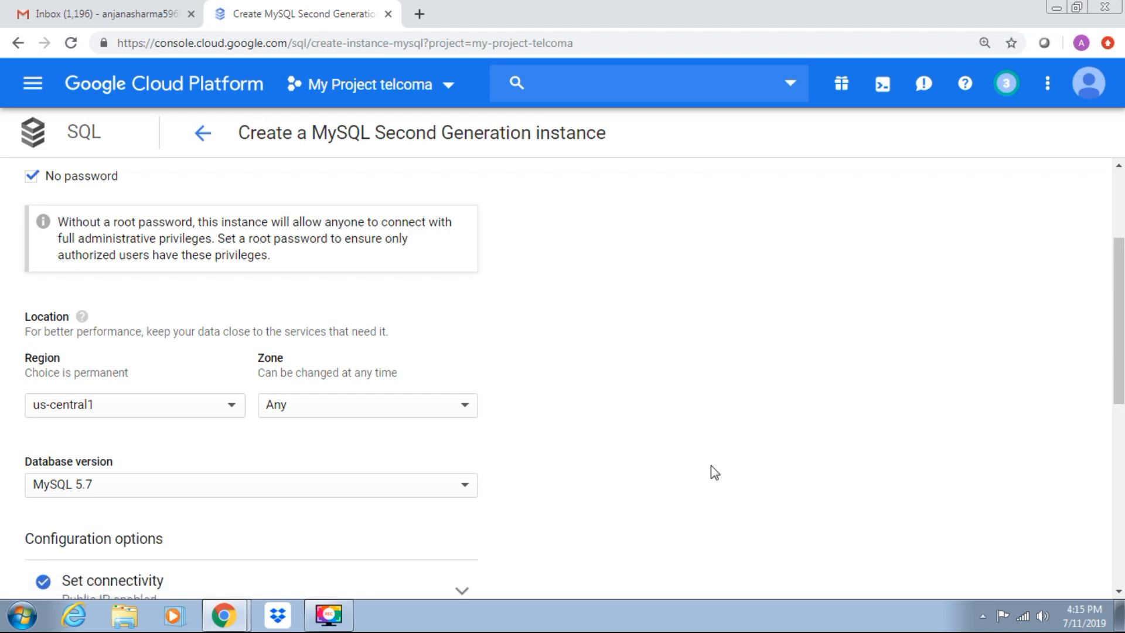
scroll(711, 465, down, 5)
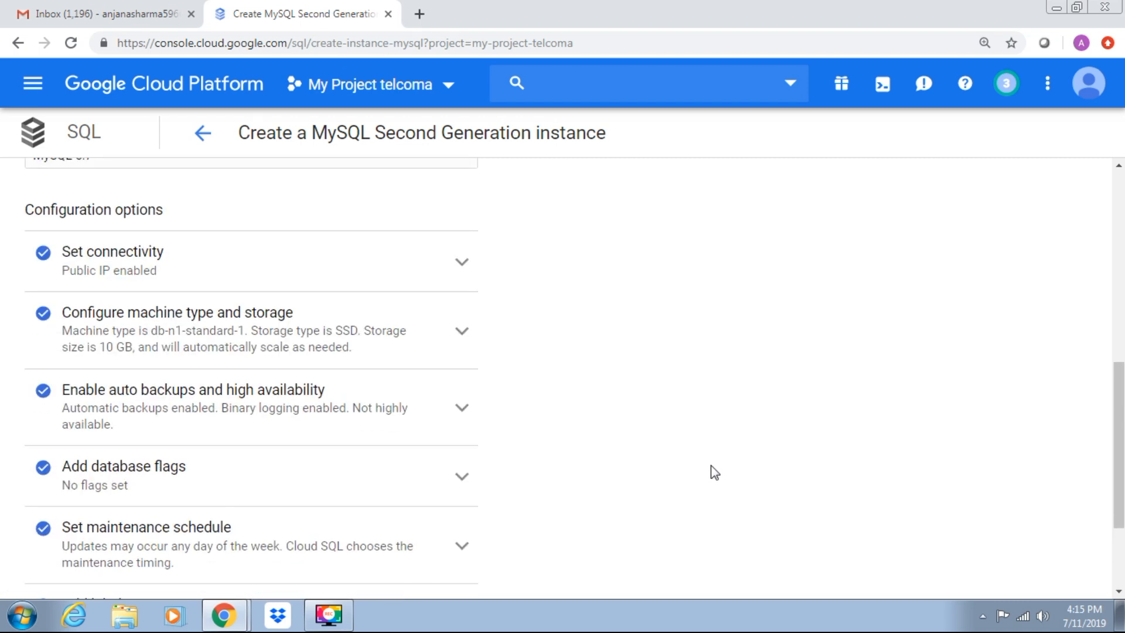
scroll(711, 465, down, 1)
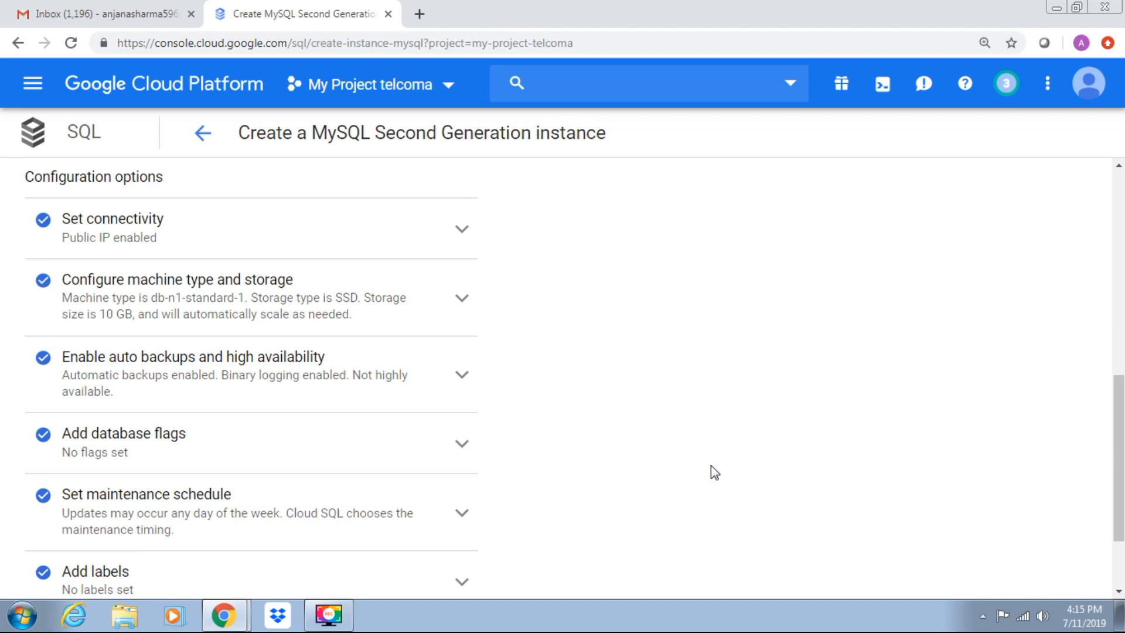
scroll(712, 465, down, 1)
scroll(712, 465, down, 1)
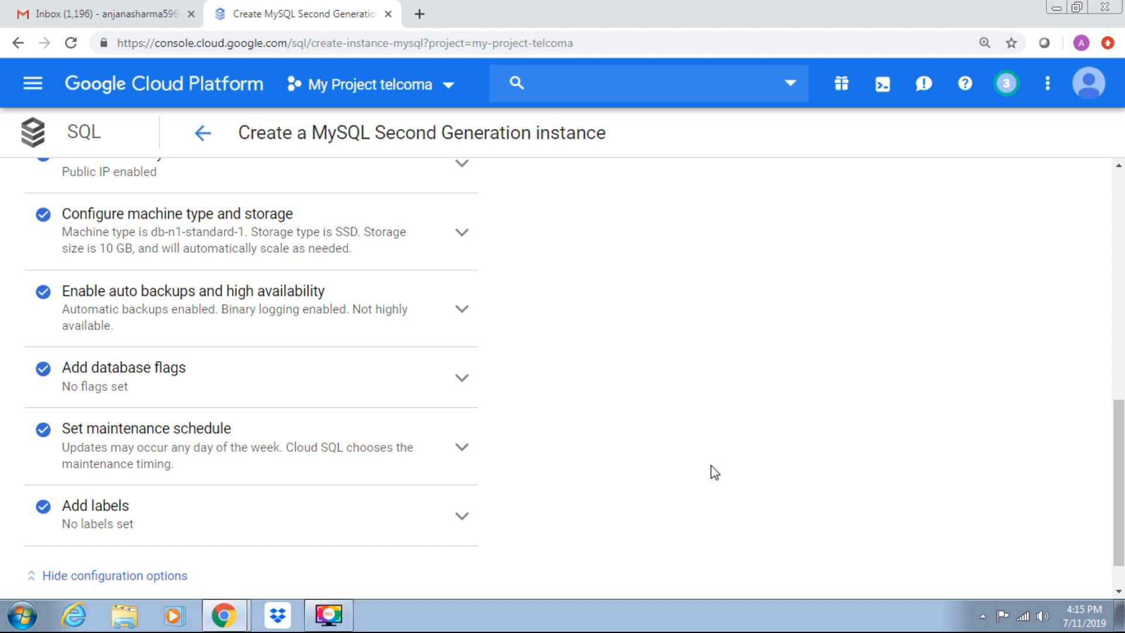
scroll(712, 465, down, 1)
scroll(712, 465, down, 1)
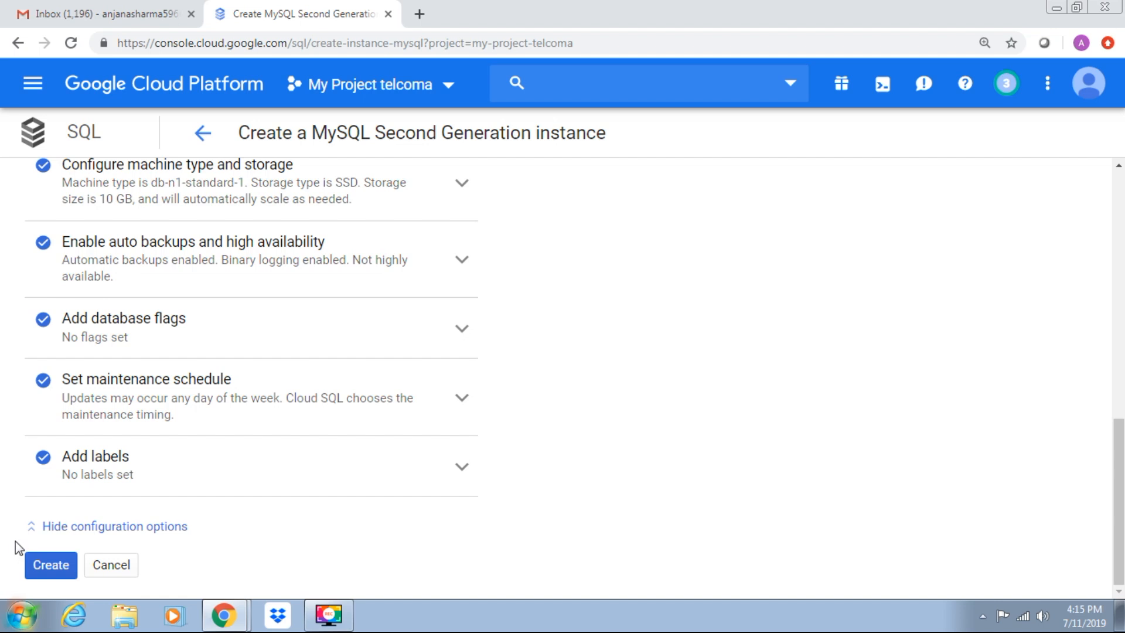
click(88, 527)
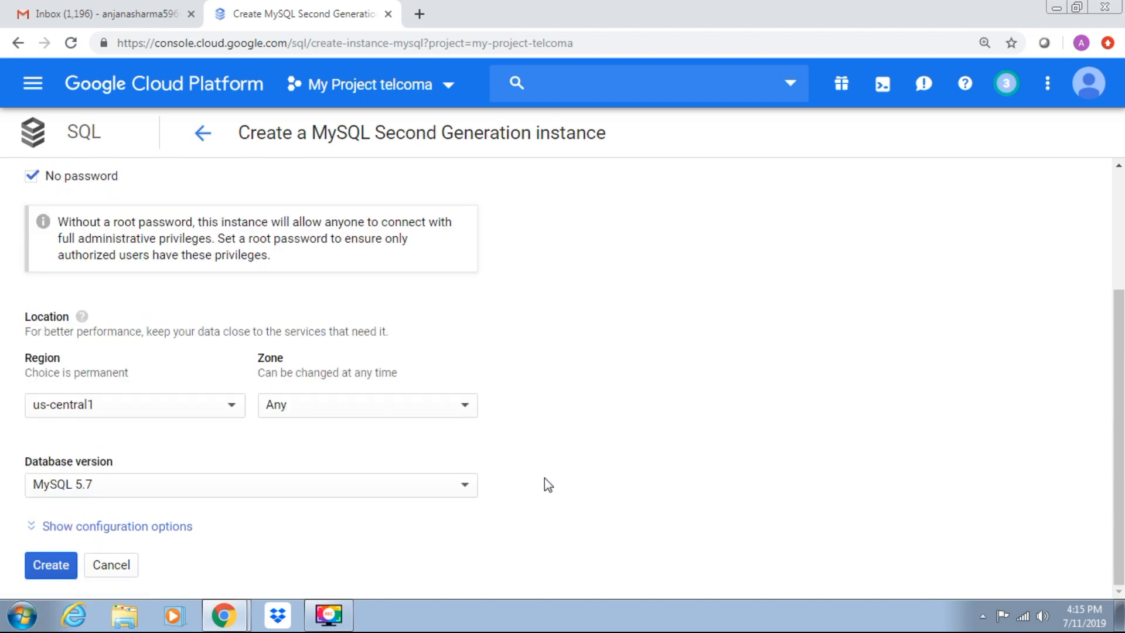
- Review the instance settings and create the MySQL Second Generation instance
scroll(1118, 205, up, 3)
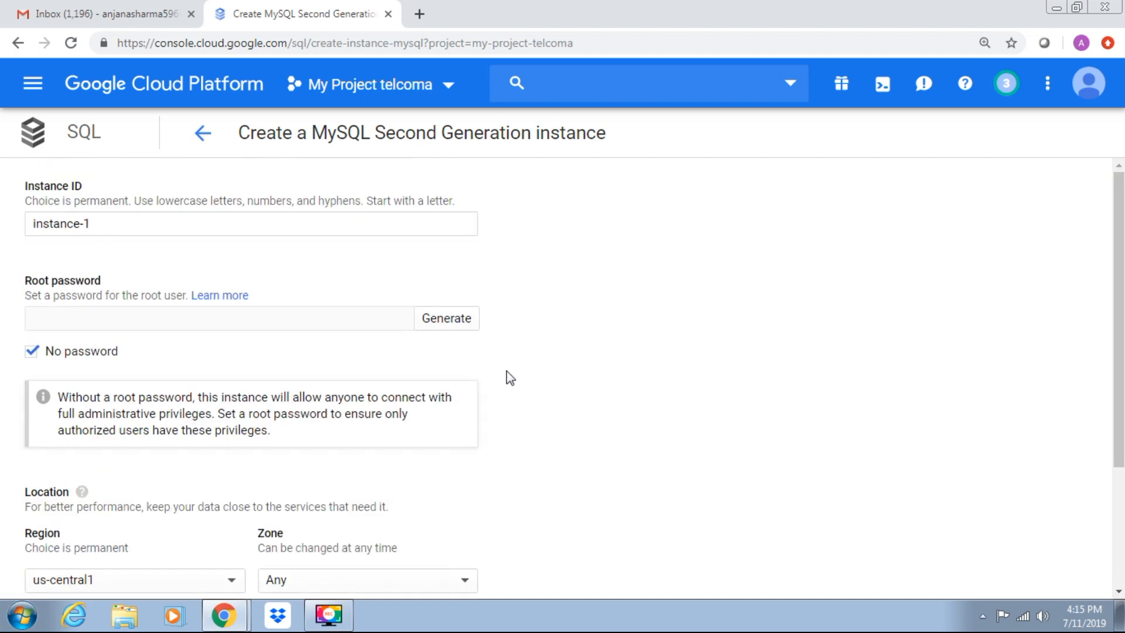
scroll(1122, 509, down, 3)
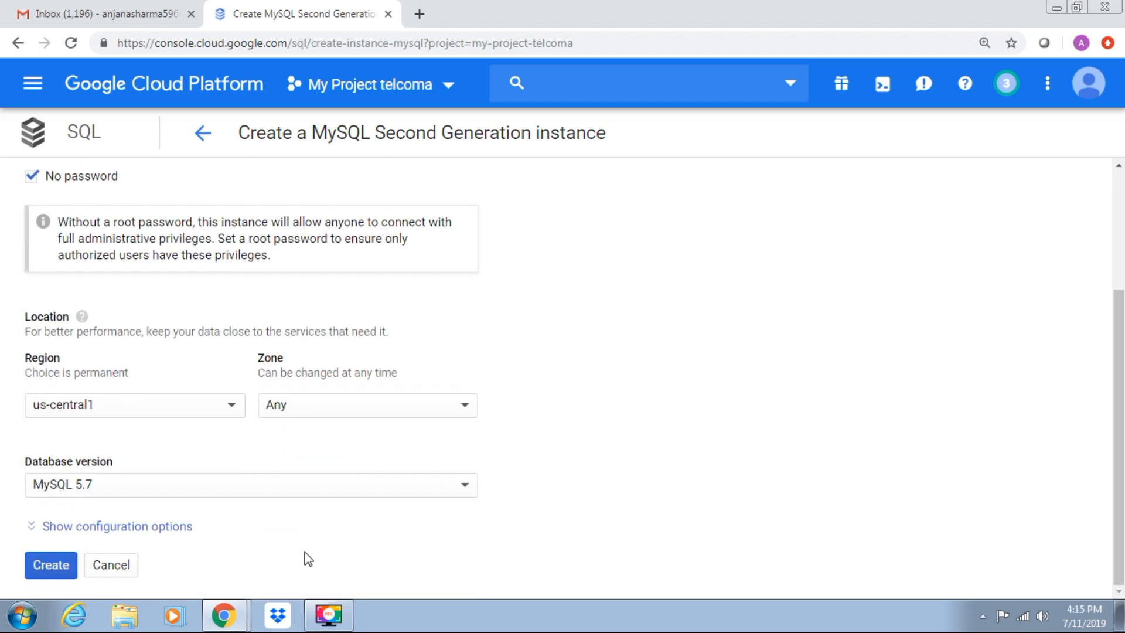
click(49, 566)
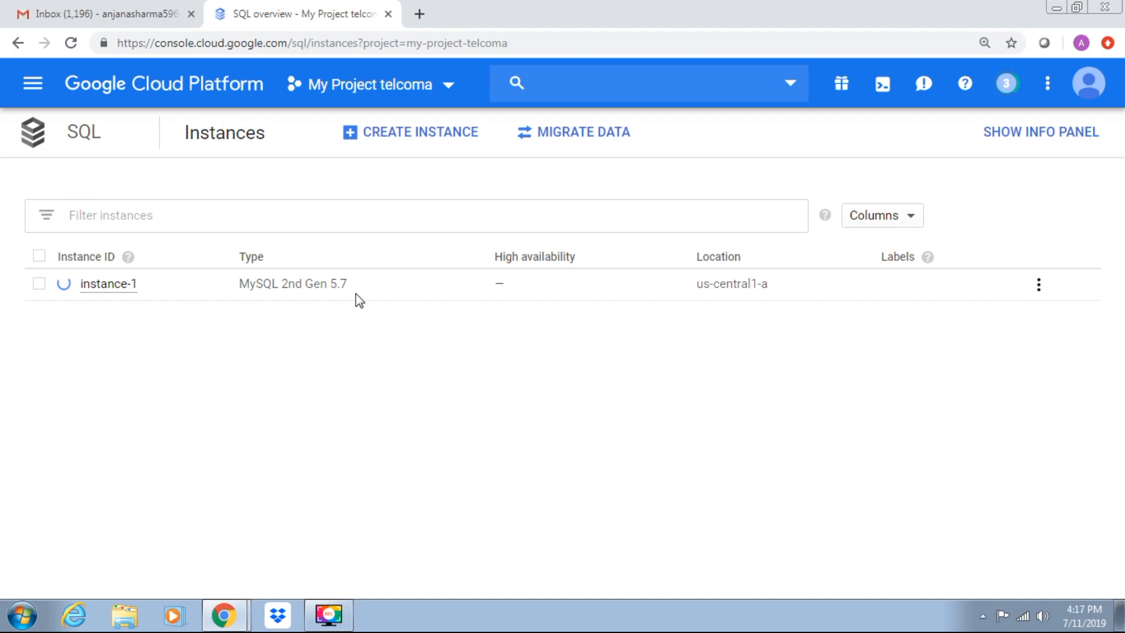
- Examine the properties available for filtering instances and the actions offered for instance-1
click(129, 218)
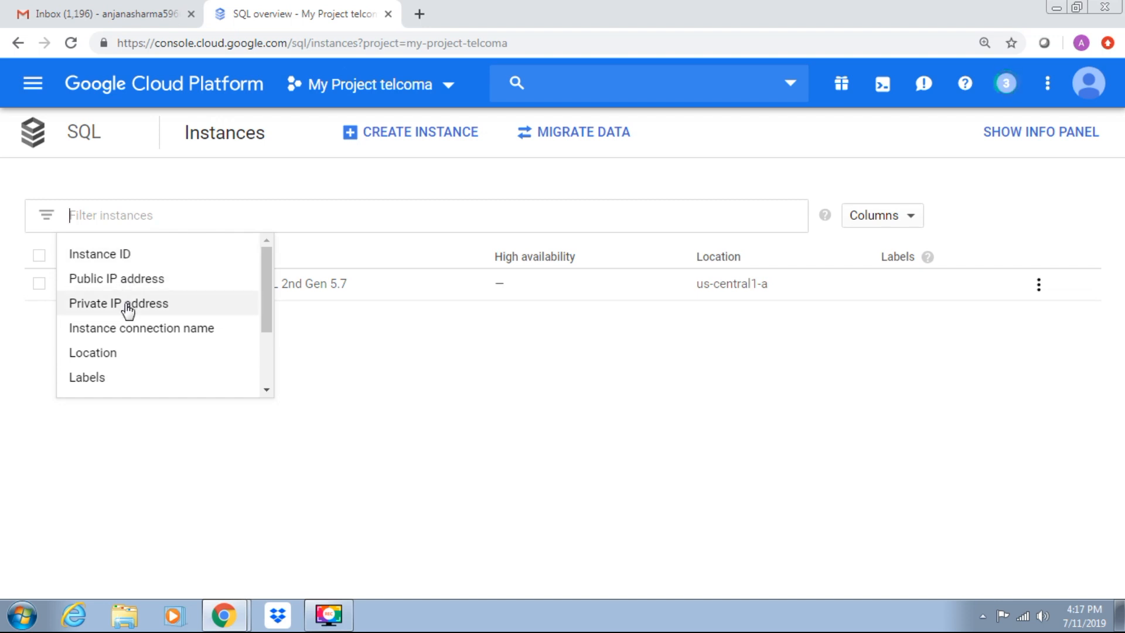
click(266, 390)
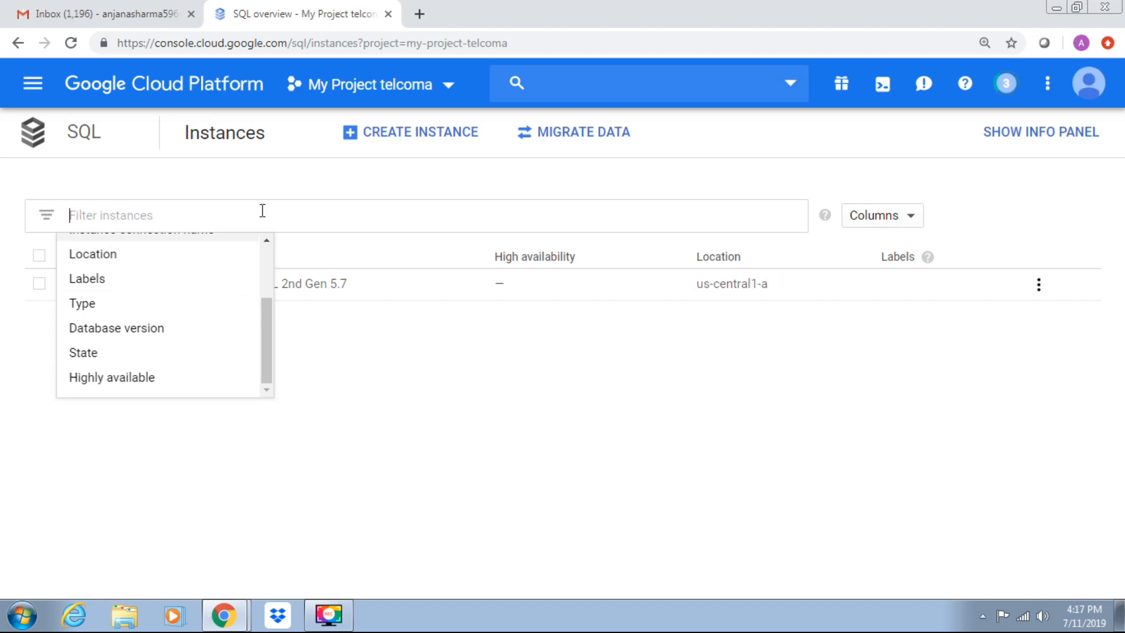
click(335, 186)
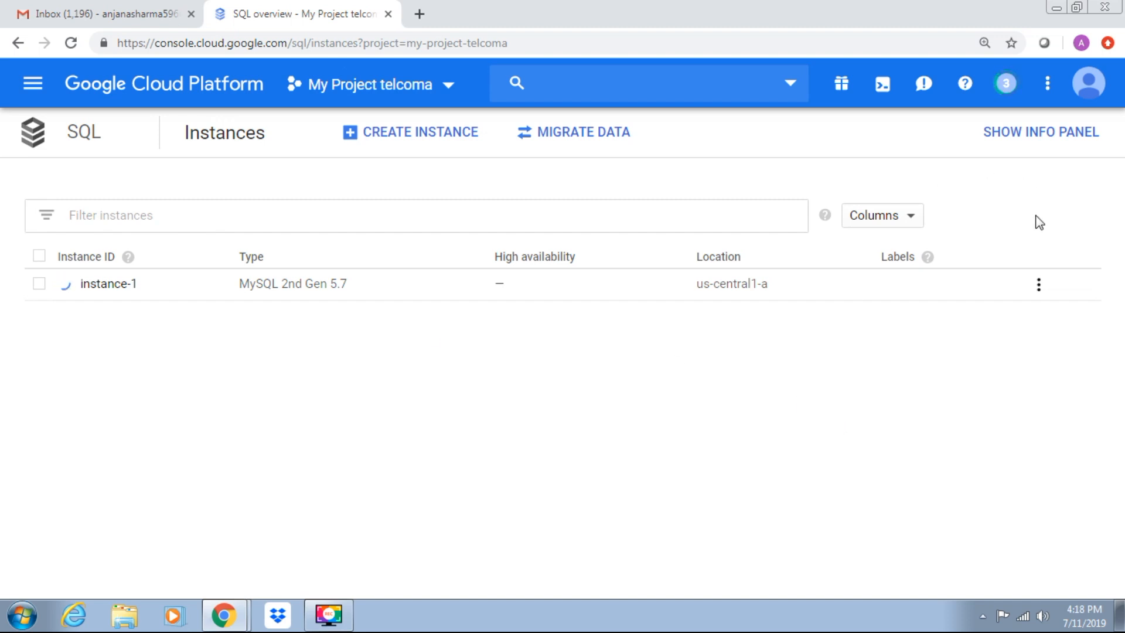
click(1037, 291)
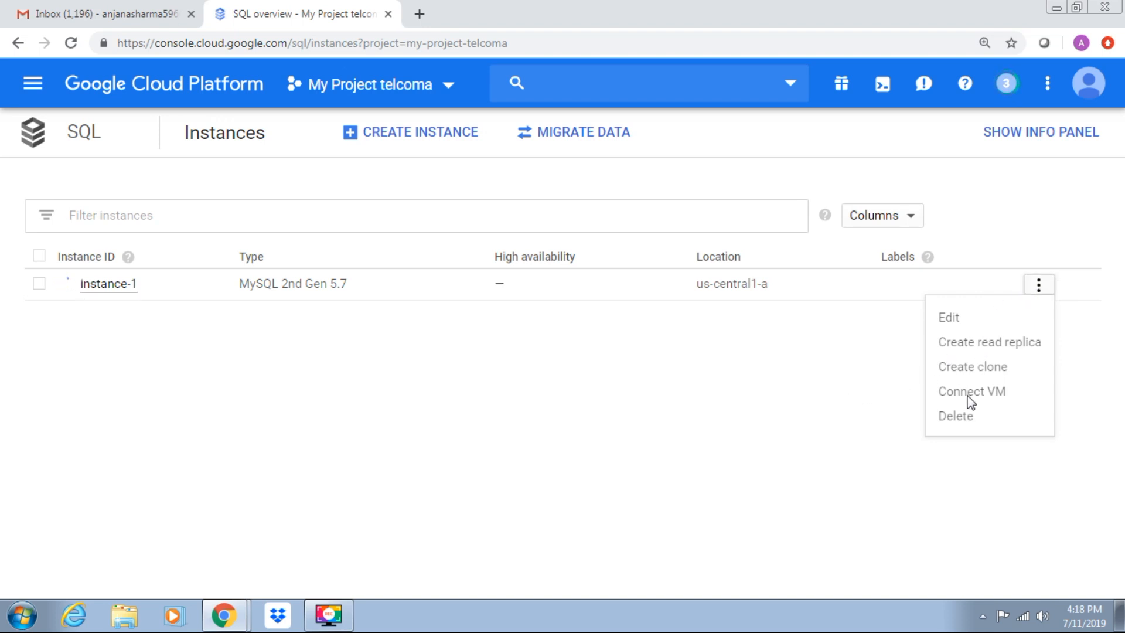
click(882, 404)
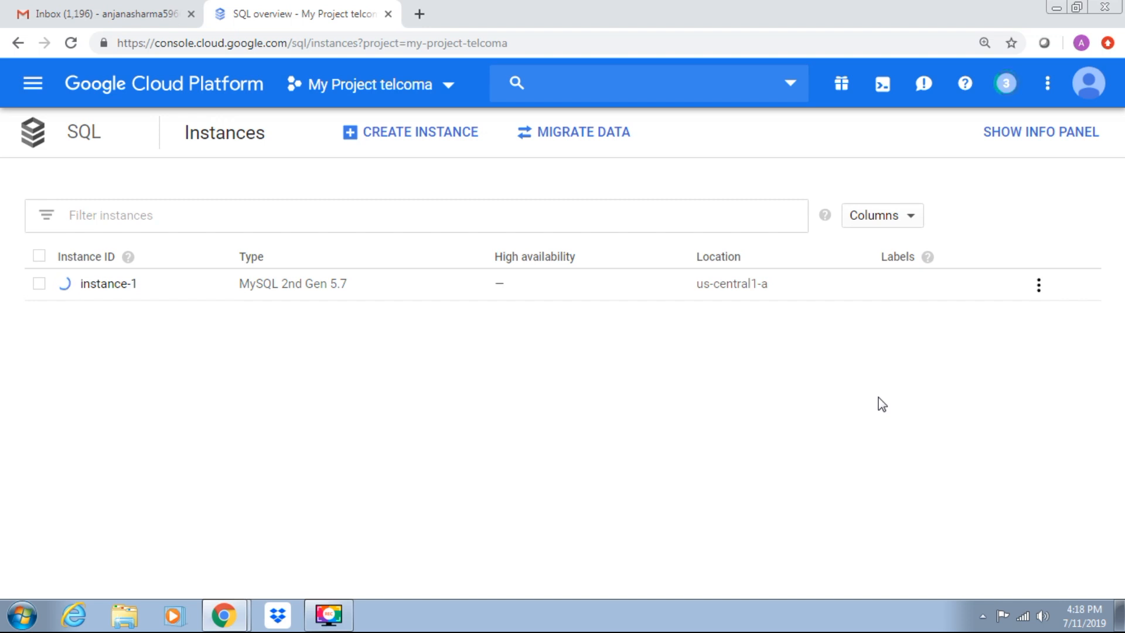